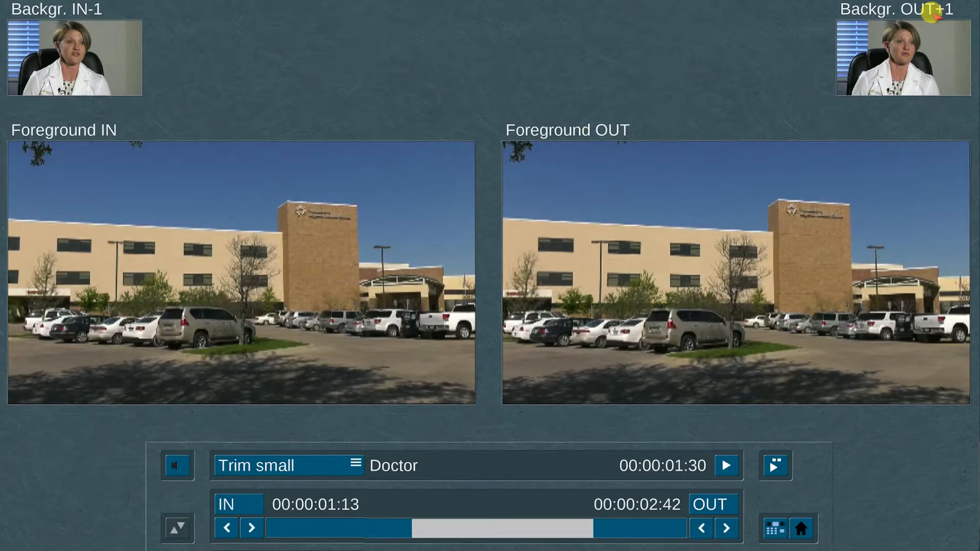
- Adjust the hospital exterior insert's IN and OUT points, ending with OUT at 00:00:03:02 and a length of 00:00:01:44
left_click(250, 501)
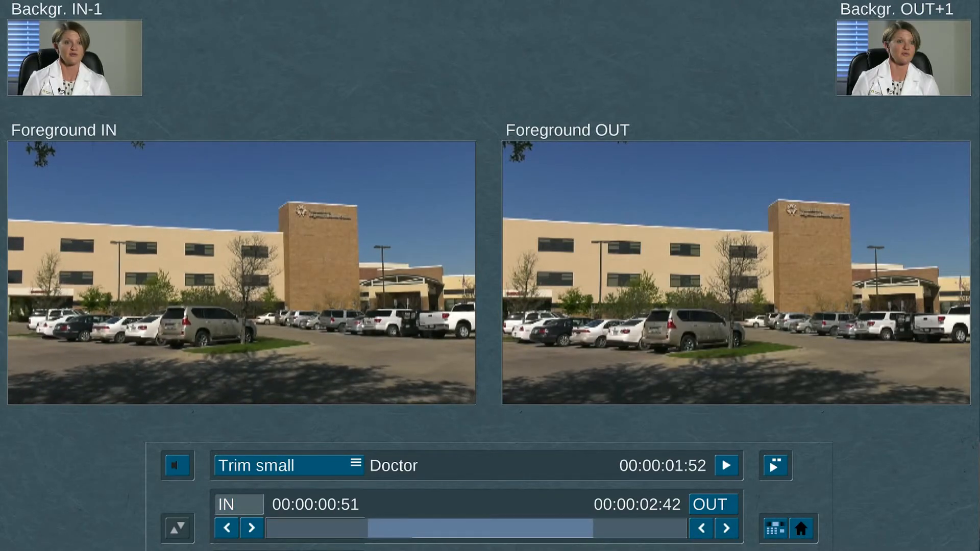
left_click(250, 502)
left_click(722, 502)
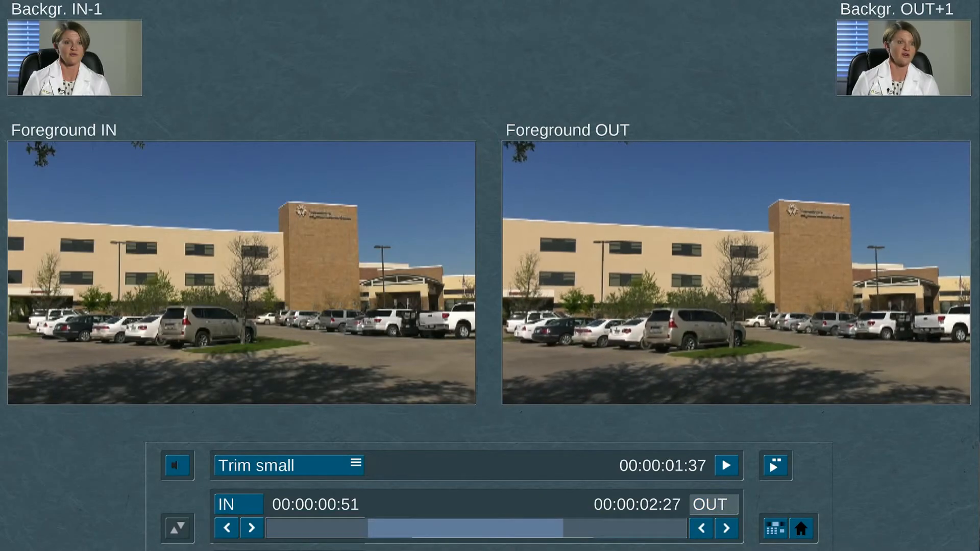
- Switch the insert adjustment to Position small, shift the insert along the Doctor scene to start at 00:00:08:09, and preview it
left_click(327, 471)
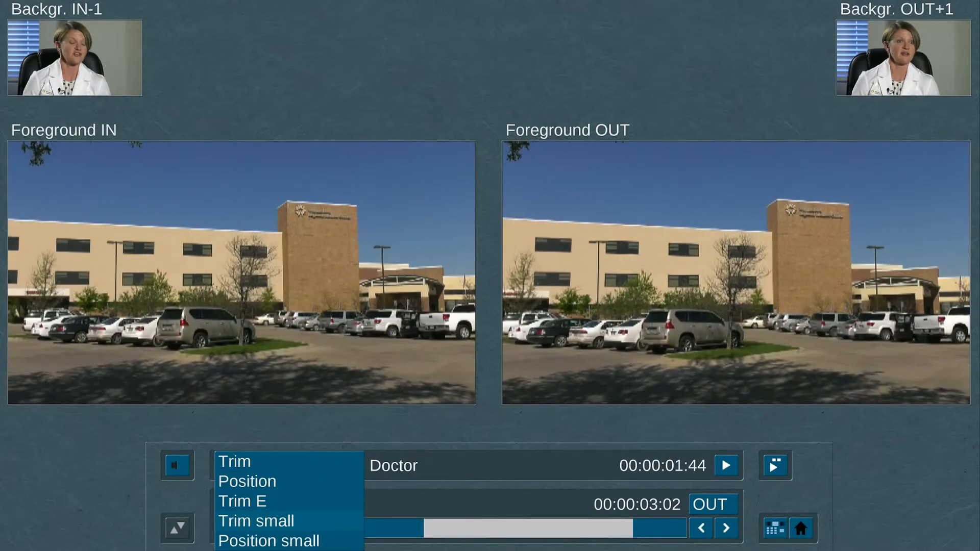
left_click(327, 471)
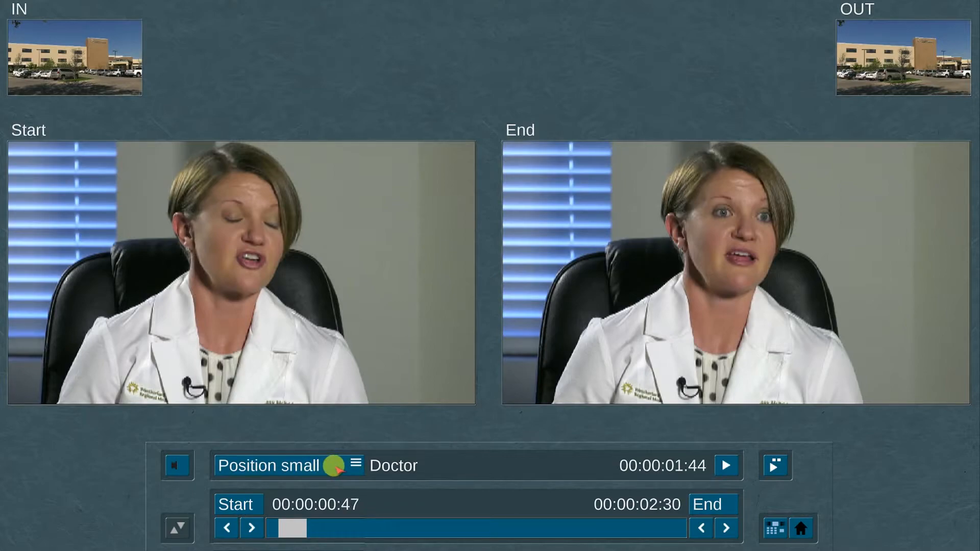
left_click(233, 504)
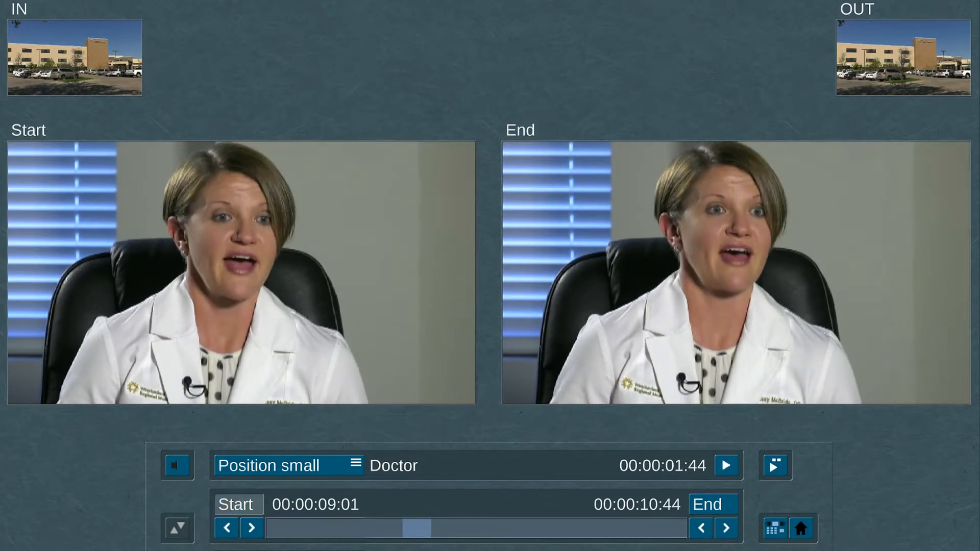
left_click(267, 503)
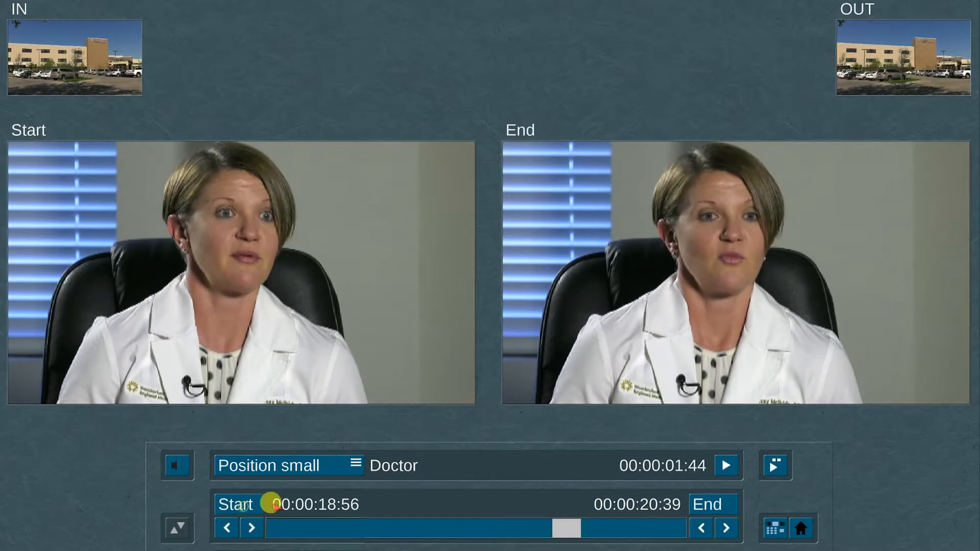
left_click(238, 503)
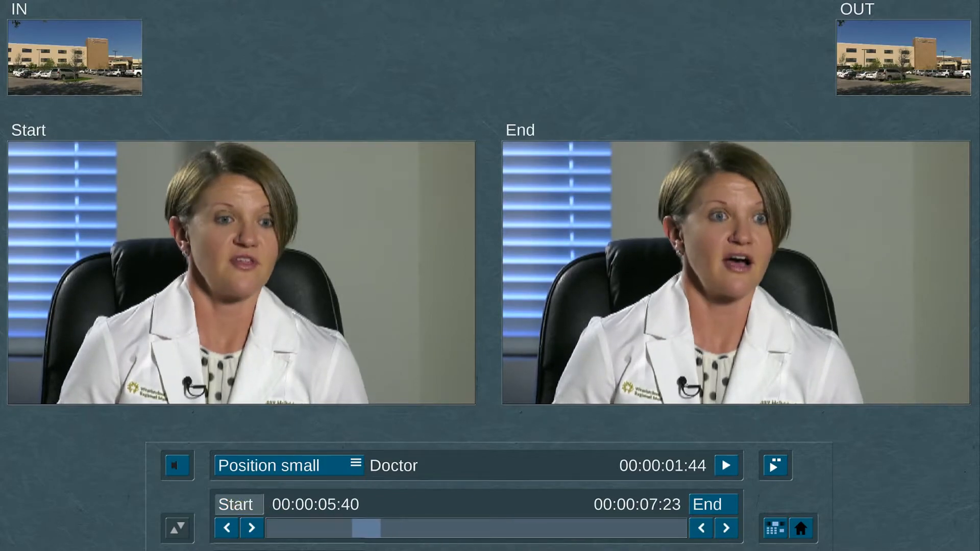
left_click(238, 499)
left_click(238, 502)
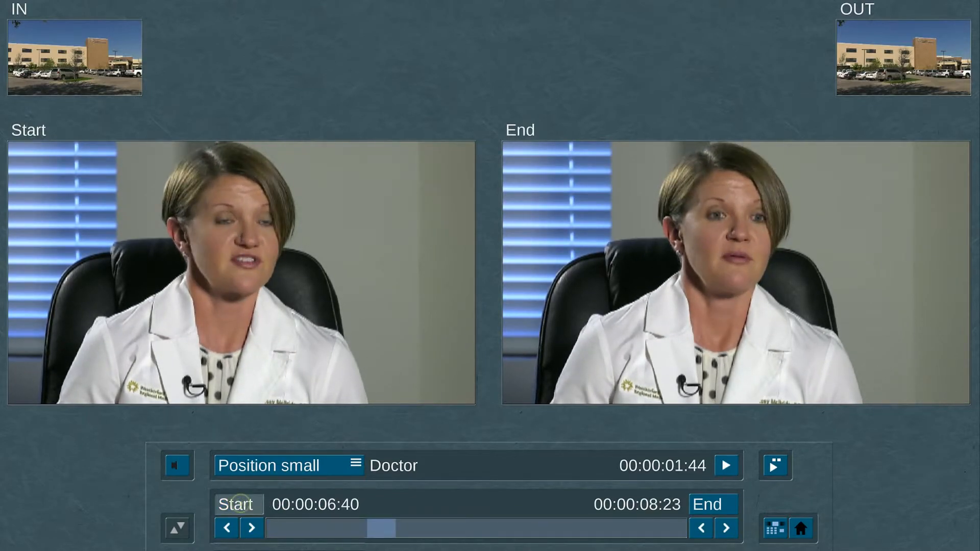
left_click(267, 505)
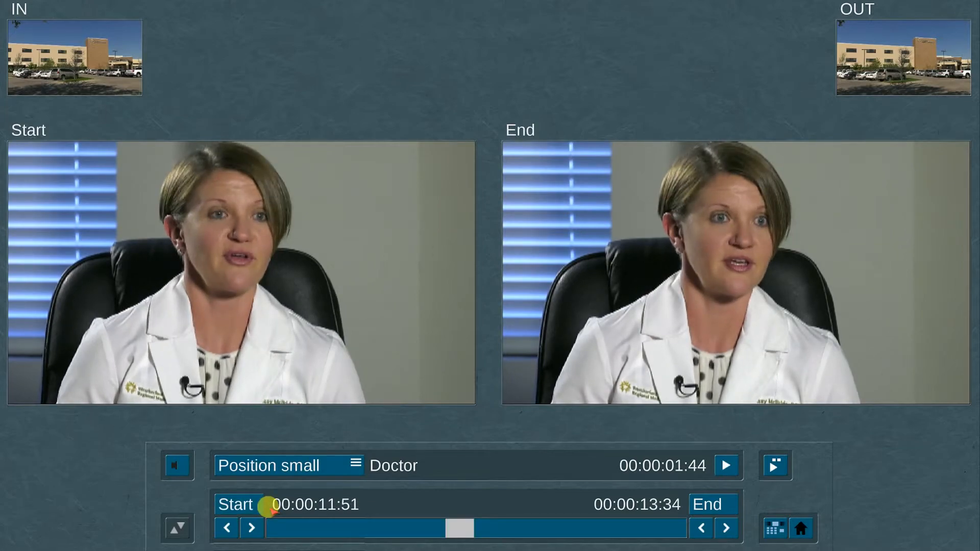
left_click(258, 509)
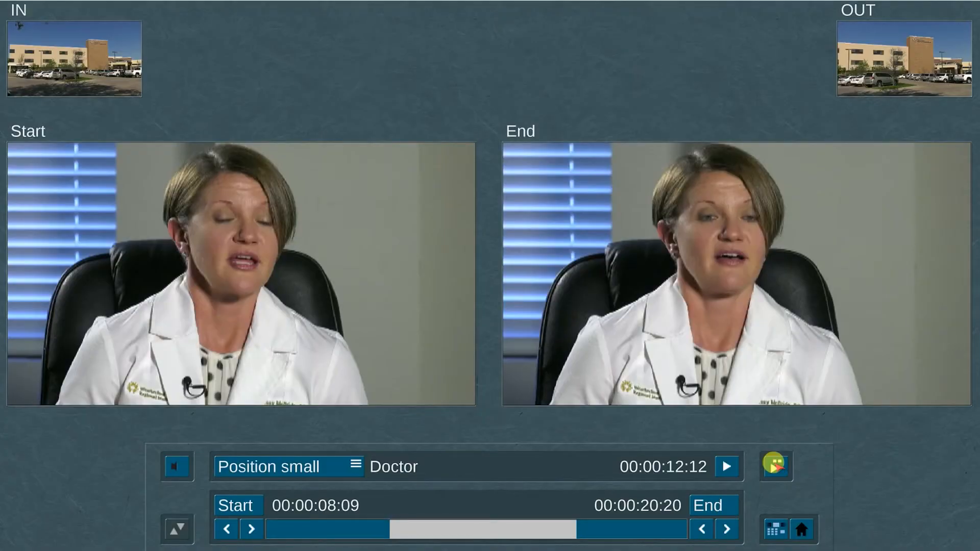
left_click(774, 464)
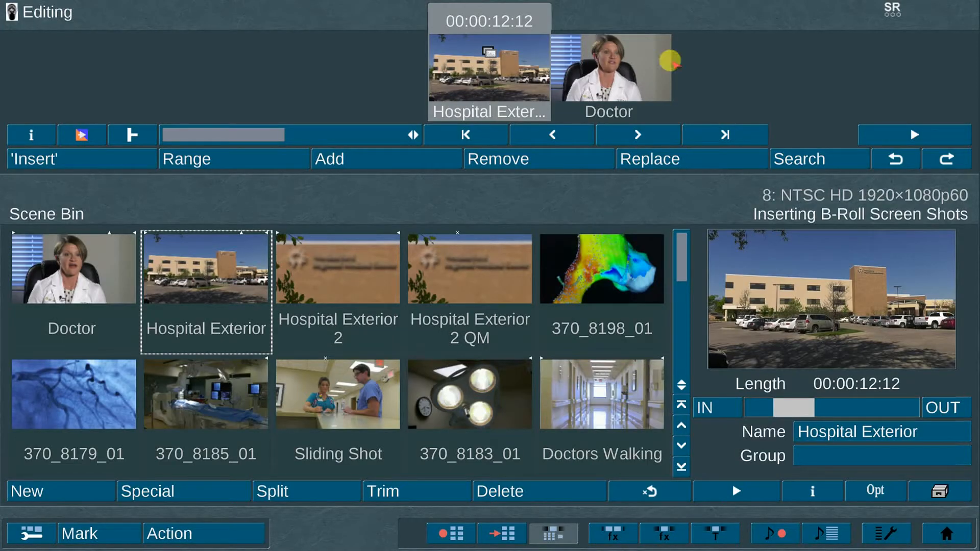
- Insert the Hospital Exterior 2 QM scene over the remaining Doctor scene, directly after the Hospital Exterior insert
left_click(626, 65)
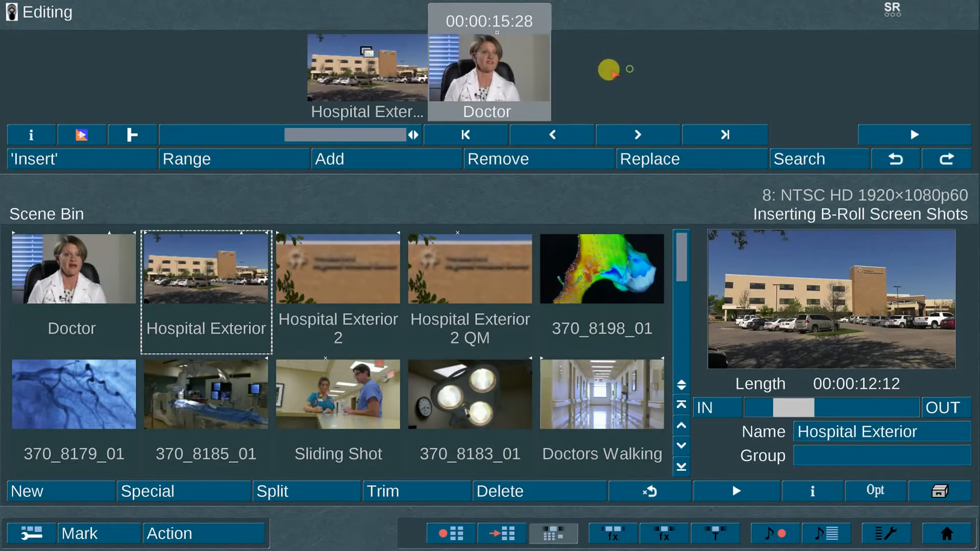
left_click(429, 285)
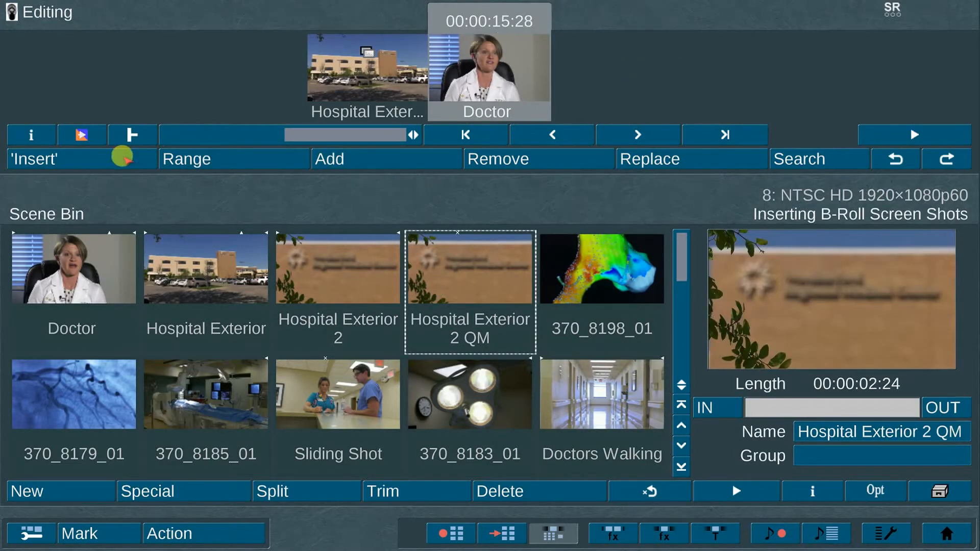
left_click(121, 143)
left_click(775, 527)
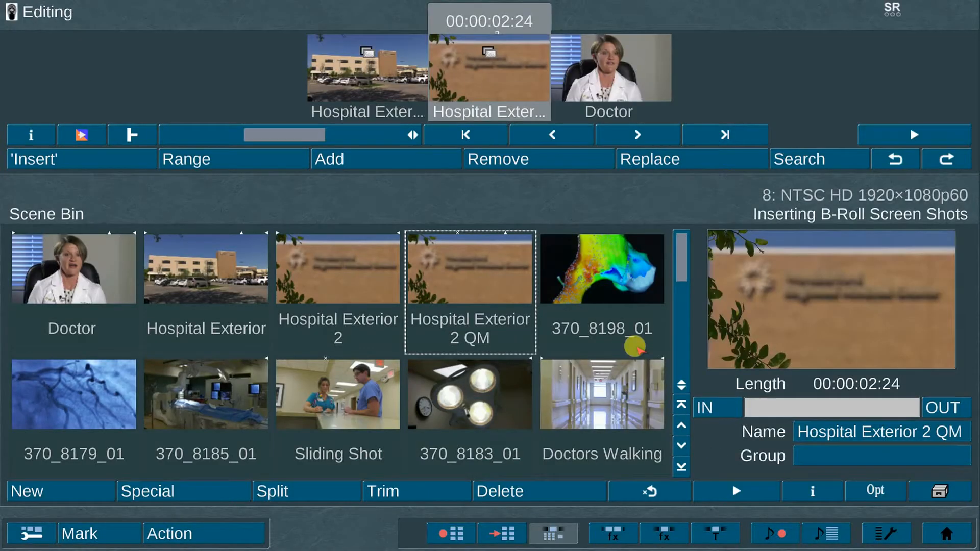
- Insert scene 370_8185_01 over the remaining Doctor scene, directly after the Hospital Exterior 2 QM insert
left_click(217, 375)
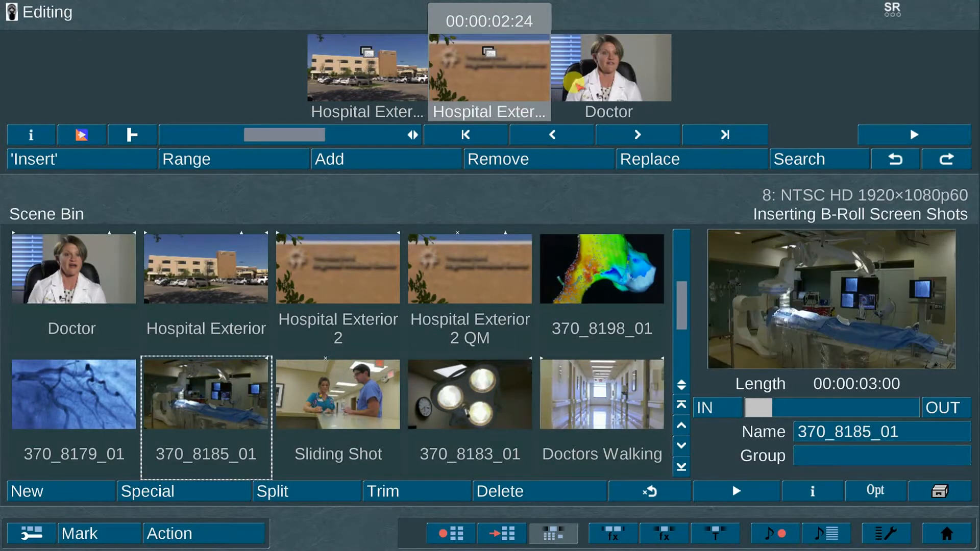
left_click(574, 82)
left_click(134, 152)
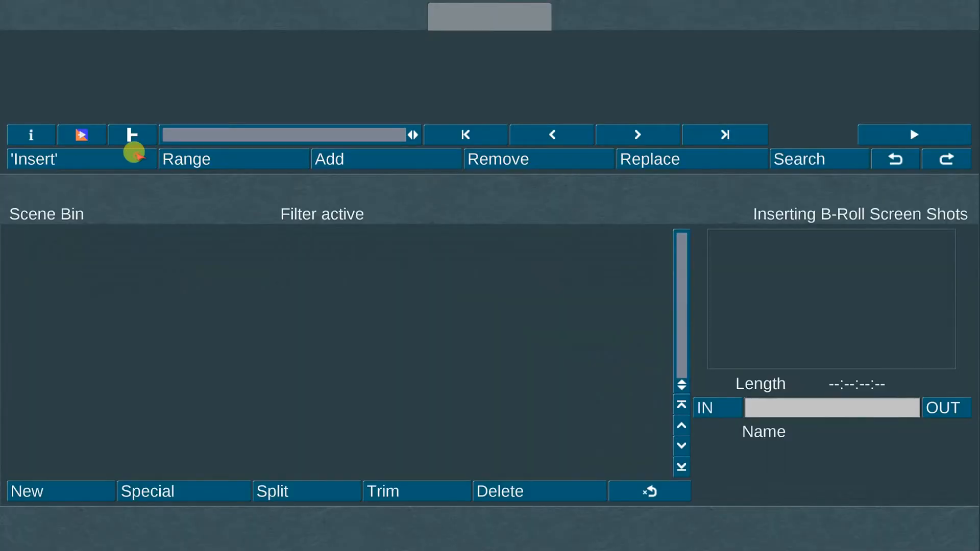
- Insert the Sliding Shot scene over the remaining Doctor scene, directly after the 370_8185_01 insert
left_click(637, 69)
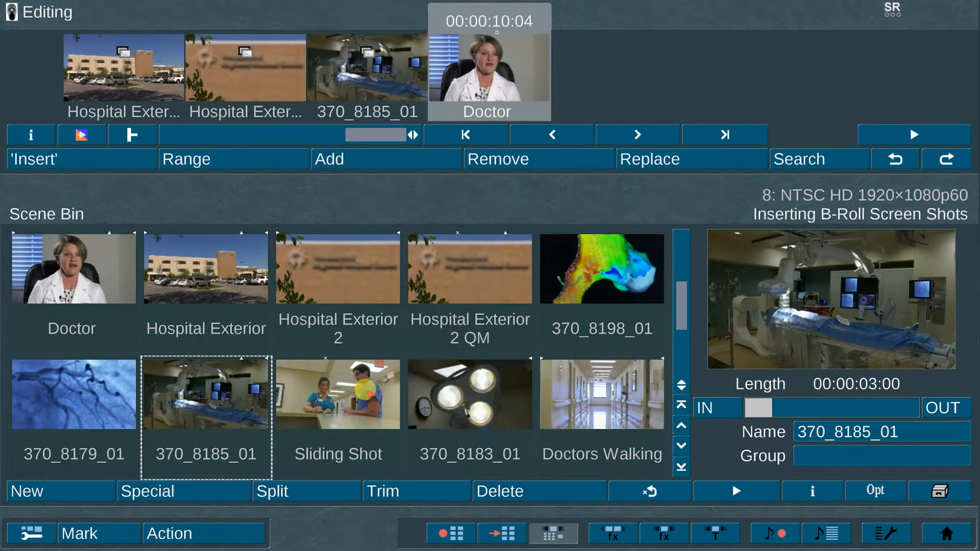
left_click(363, 392)
left_click(126, 149)
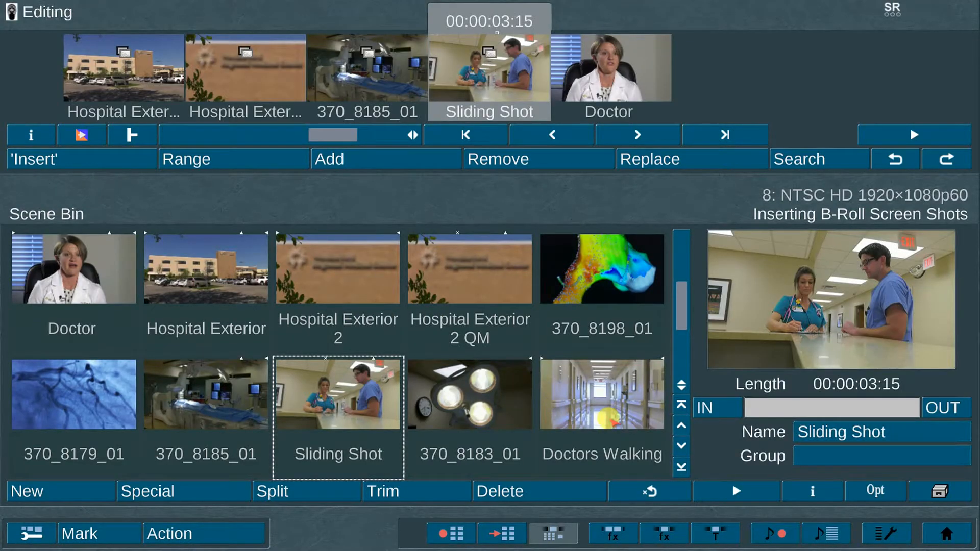
- Insert the Doctors Walking scene over the remaining Doctor scene, directly after the Sliding Shot insert
left_click(606, 418)
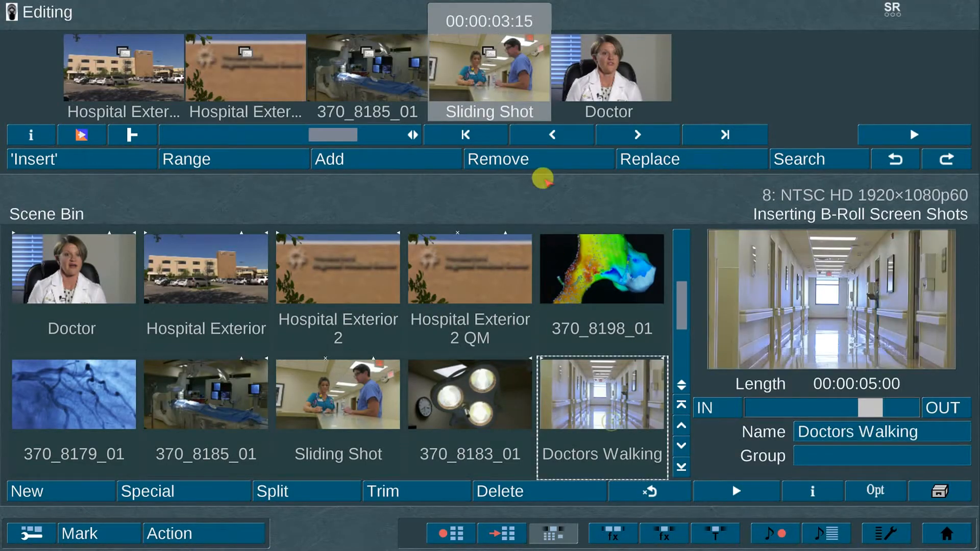
left_click(563, 87)
left_click(130, 152)
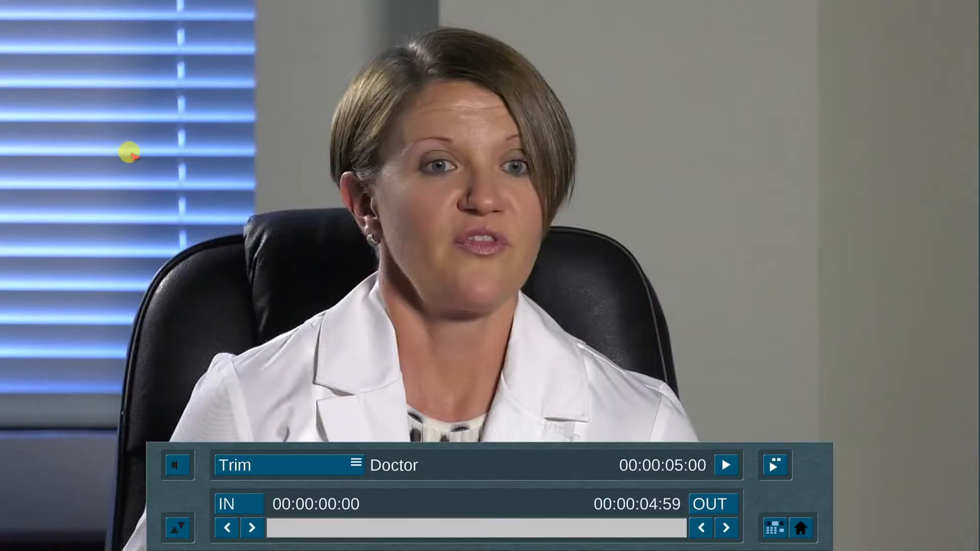
left_click(773, 527)
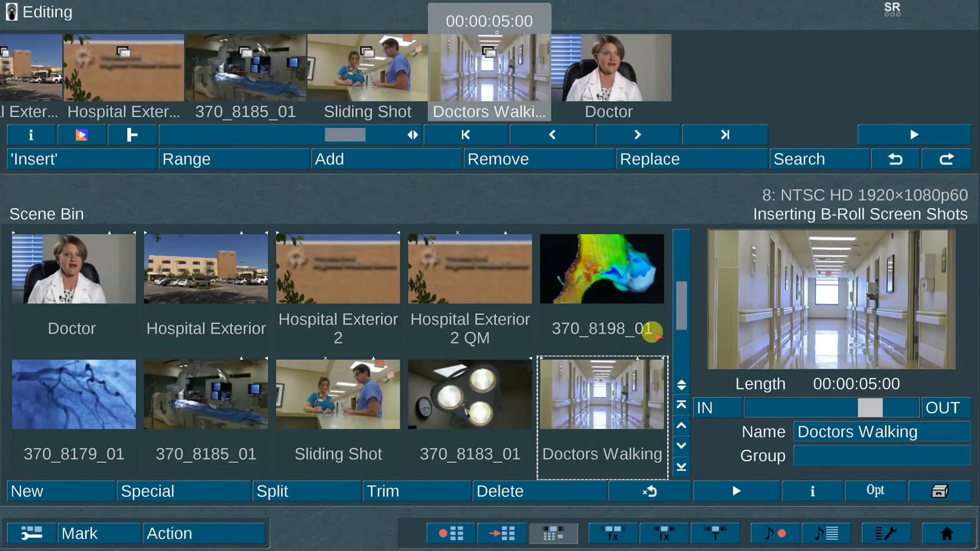
- Insert scene 370_8183_01 over the last remaining part of the Doctor scene, after the Doctors Walking insert
left_click(594, 71)
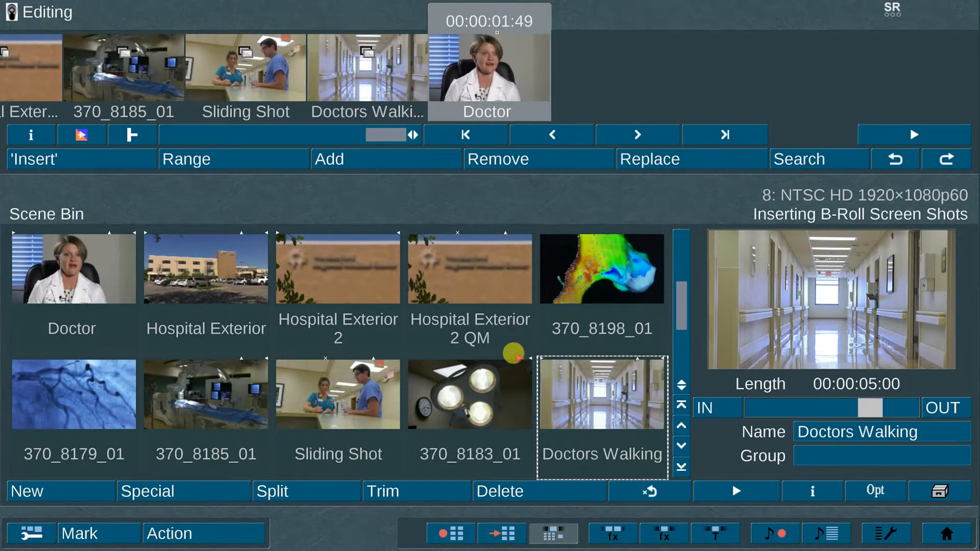
left_click(479, 396)
left_click(69, 136)
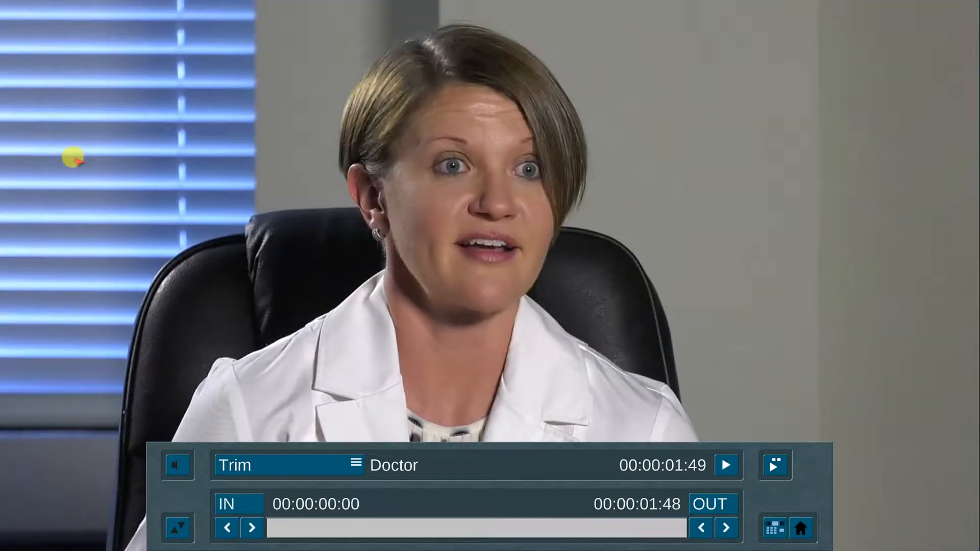
left_click(771, 525)
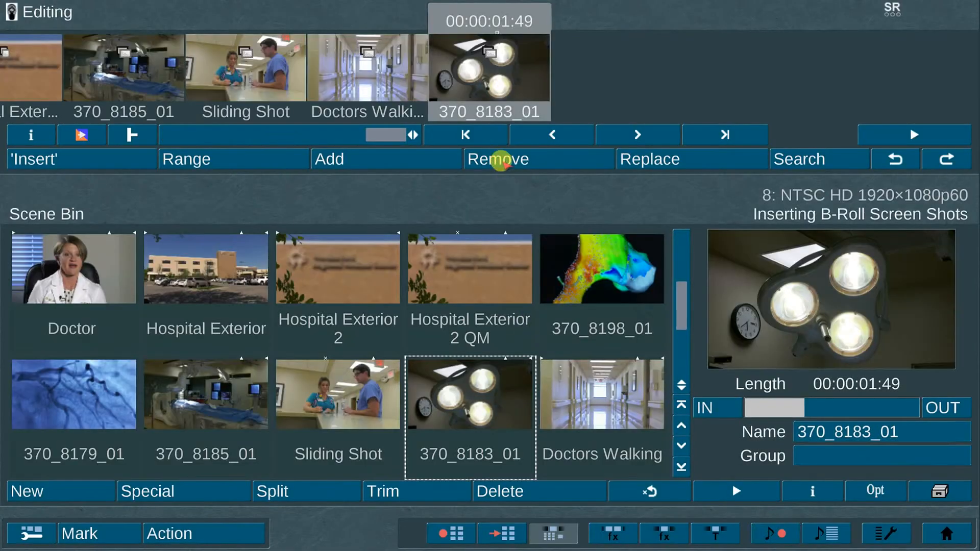
left_click_drag(391, 131, 317, 133)
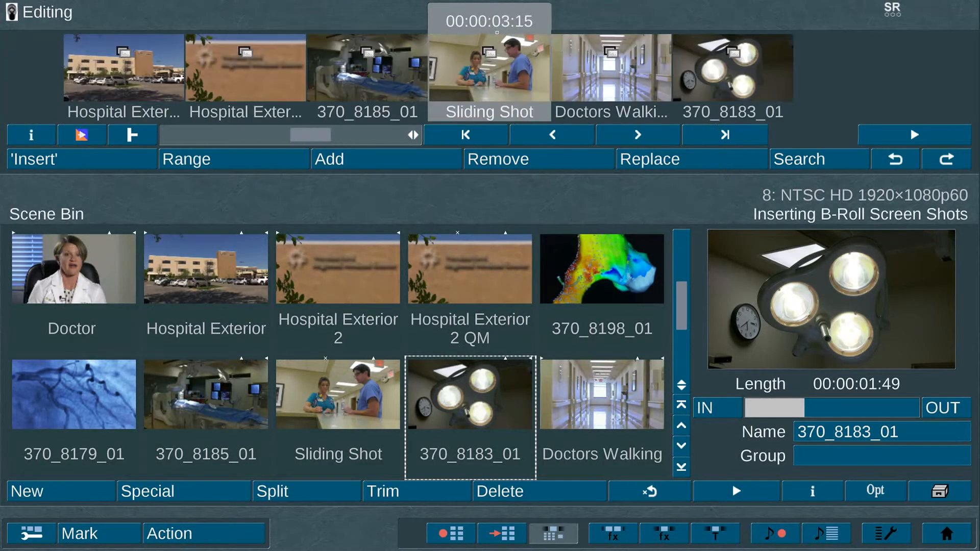
left_click(391, 132)
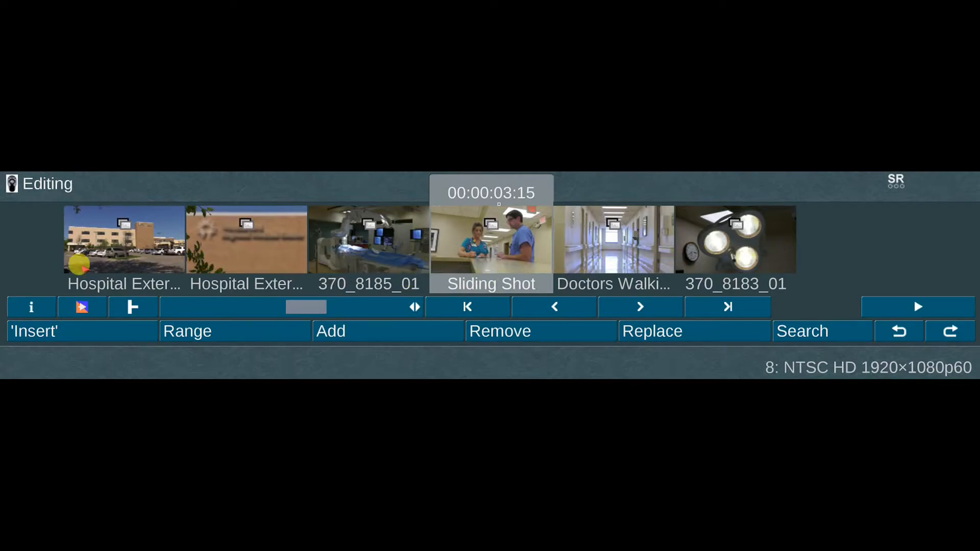
left_click(330, 310)
left_click_drag(306, 306, 272, 306)
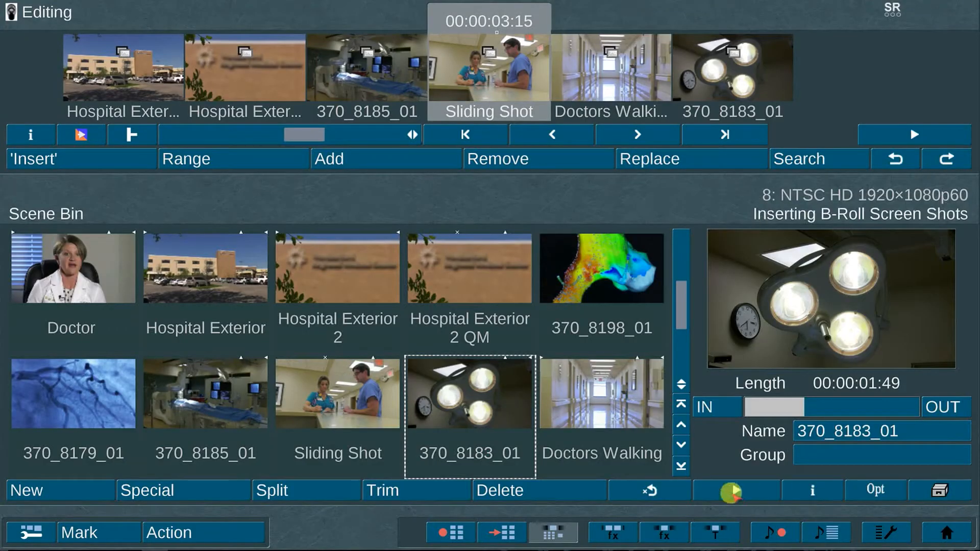
- Try to add a transition between the two Hospital Exterior inserts at the beginning of the storyboard
left_click(609, 530)
mouse_move(440, 247)
left_mouse_down()
mouse_move(440, 290)
mouse_move(440, 258)
left_mouse_up()
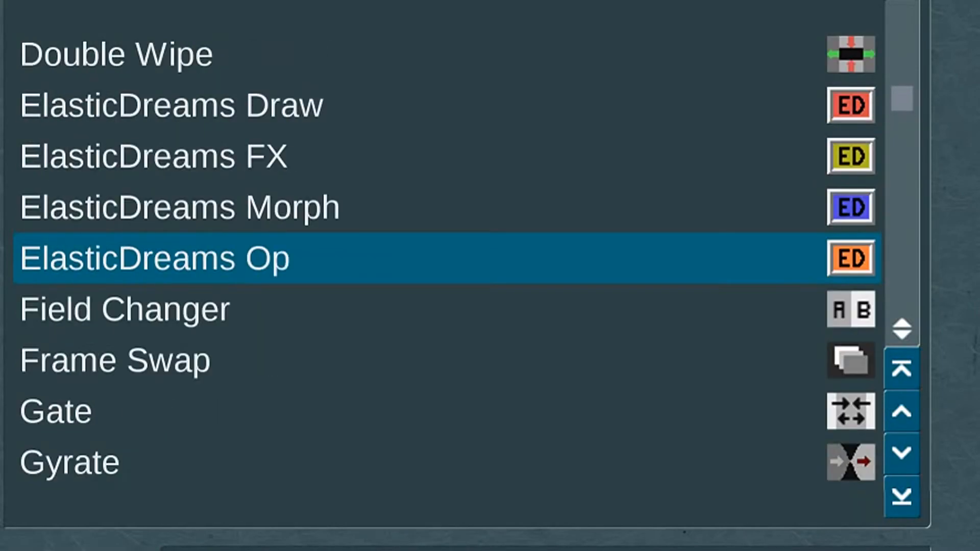
left_click_drag(902, 98, 902, 75)
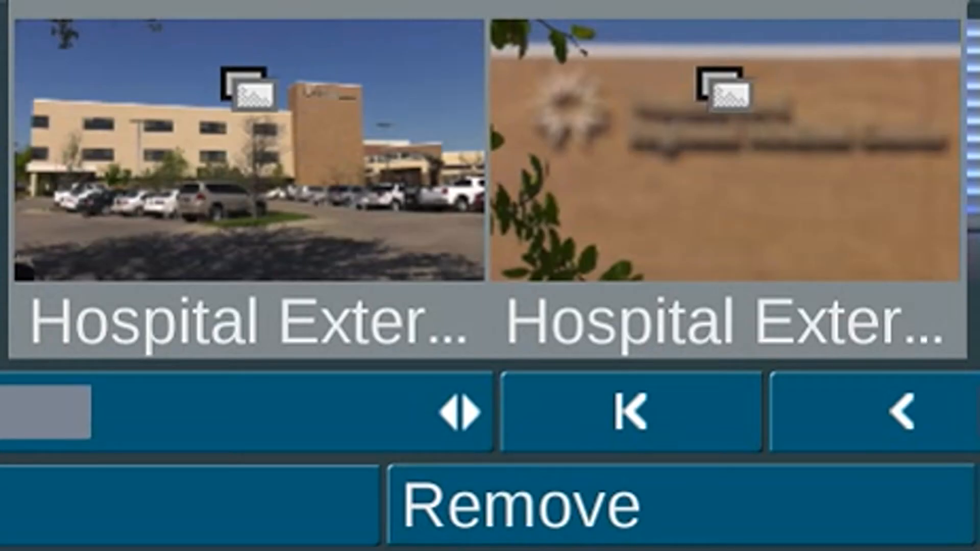
left_click(167, 477)
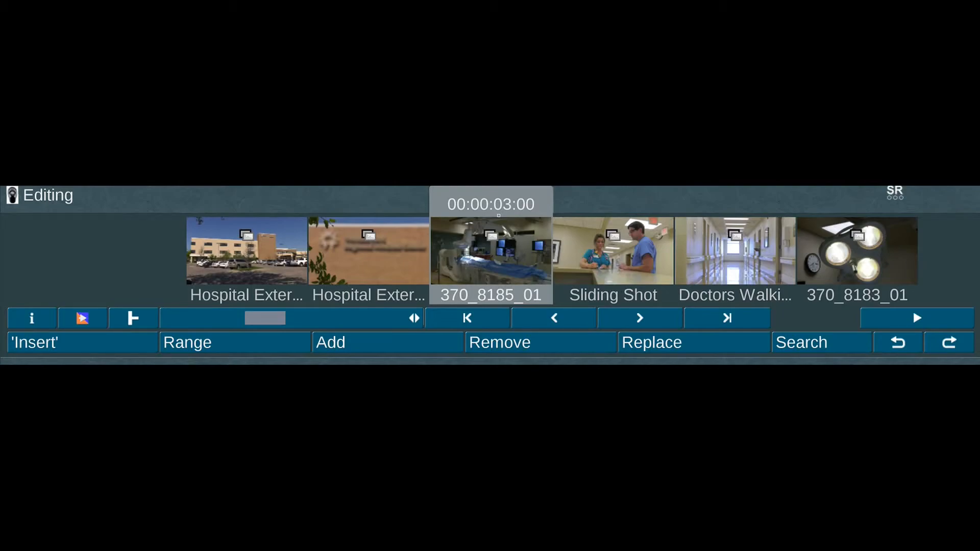
- Add a 00:00:01:00 transition between the two Hospital Exterior inserts and another transition between 370_8185_01 and Sliding Shot
key("F6")
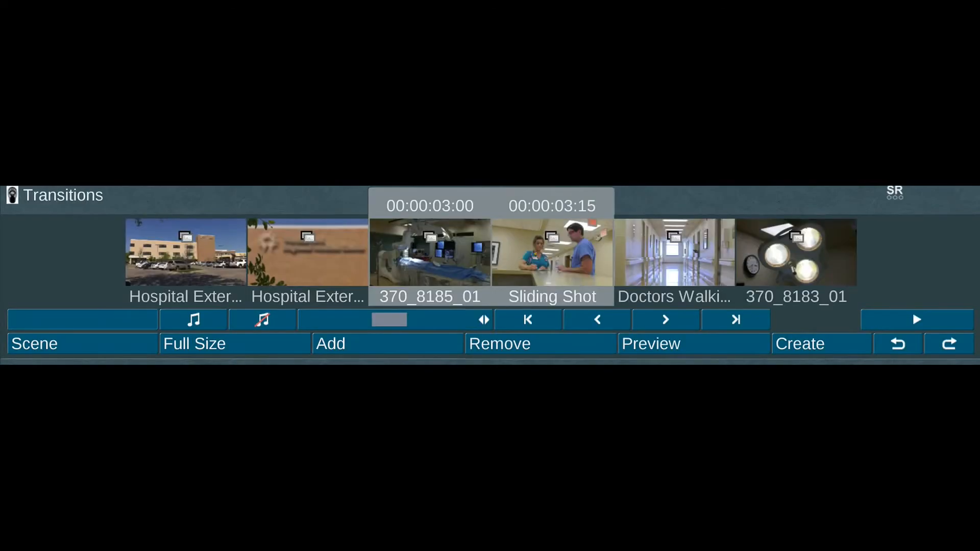
left_click(204, 262)
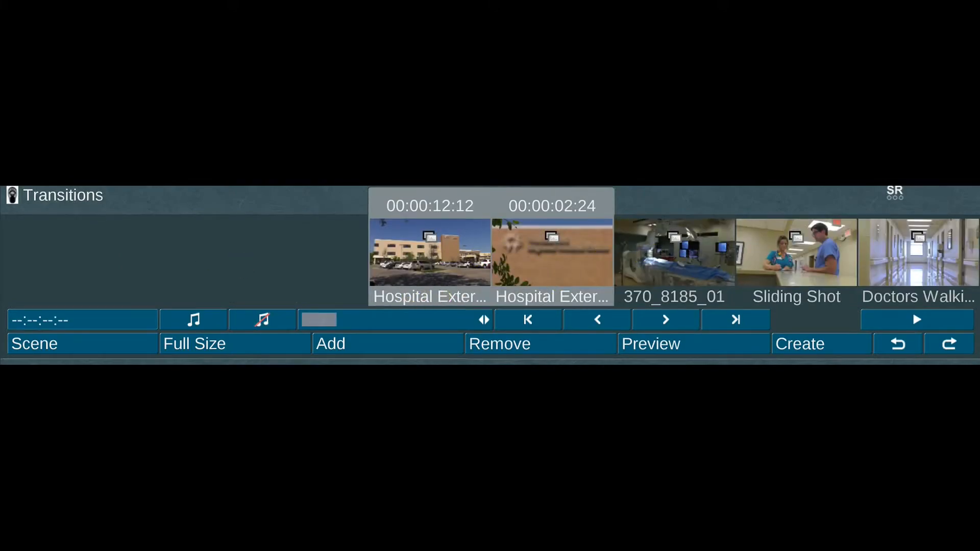
left_click(422, 356)
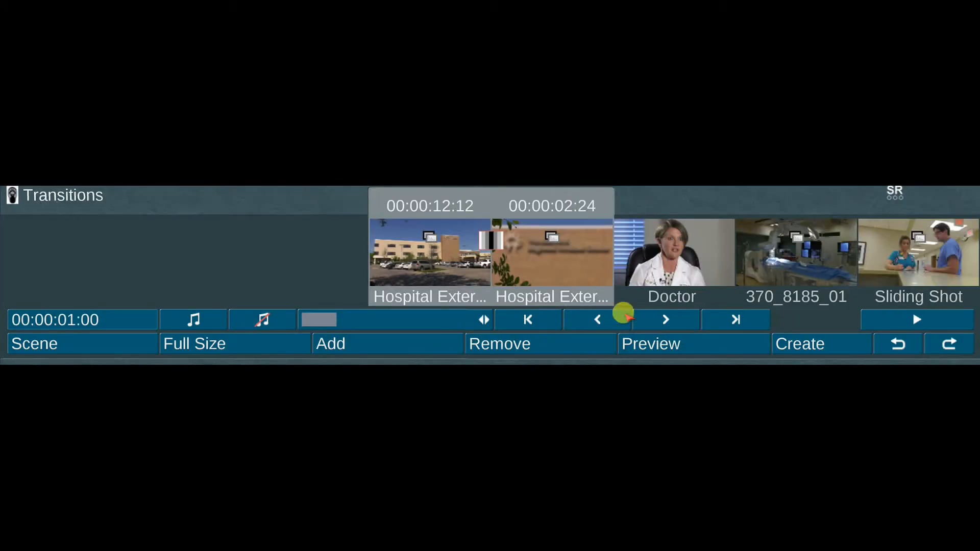
left_click(885, 240)
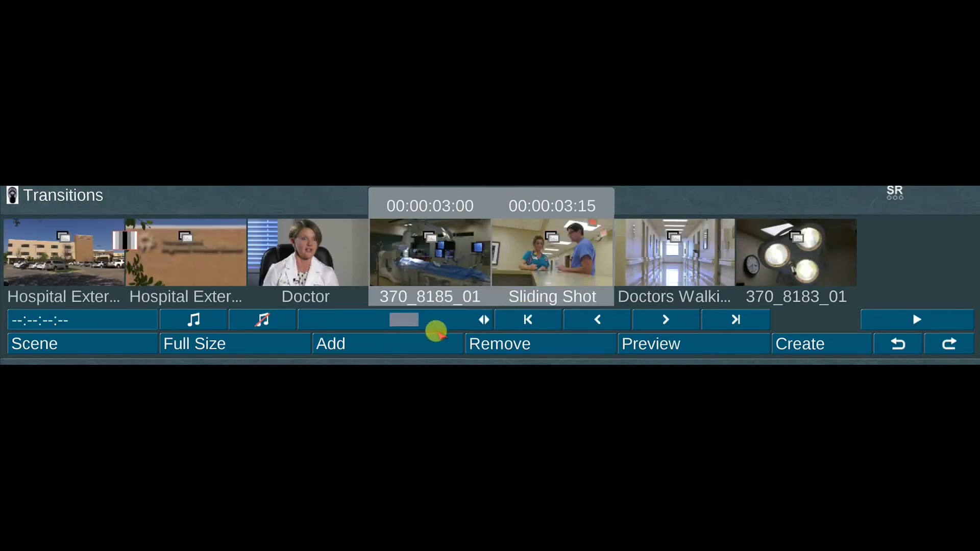
left_click(434, 341)
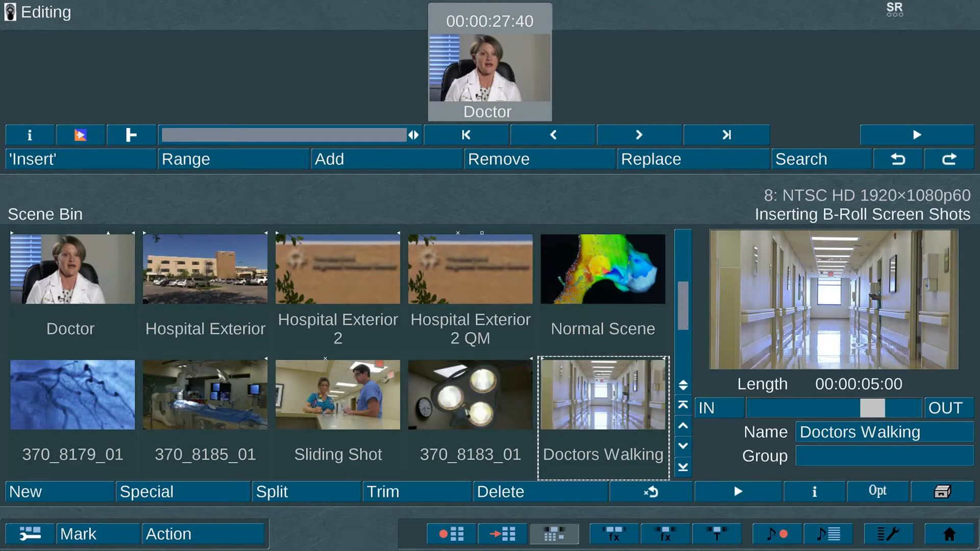
- Place Normal Scene in the storyboard directly before the Doctor scene
left_click(599, 265)
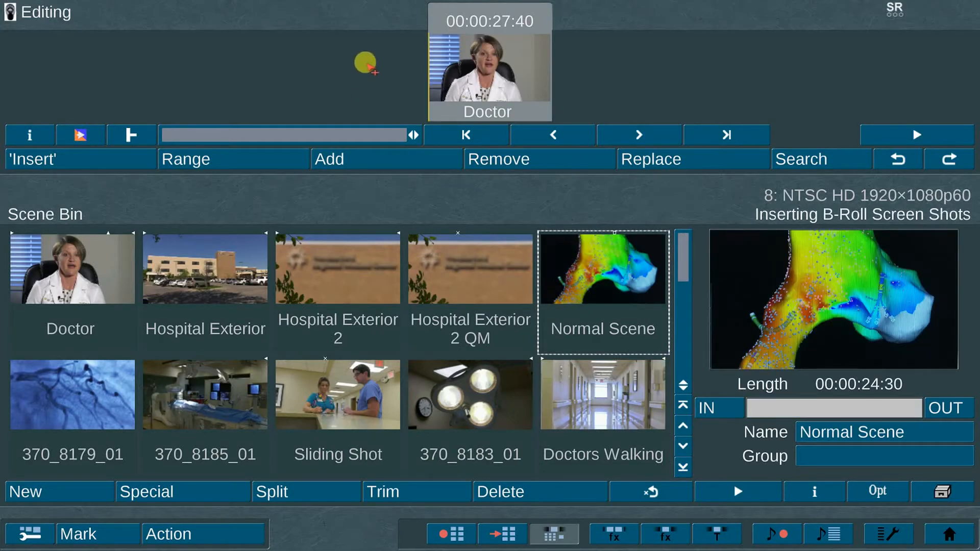
left_click(365, 64)
left_click(662, 43)
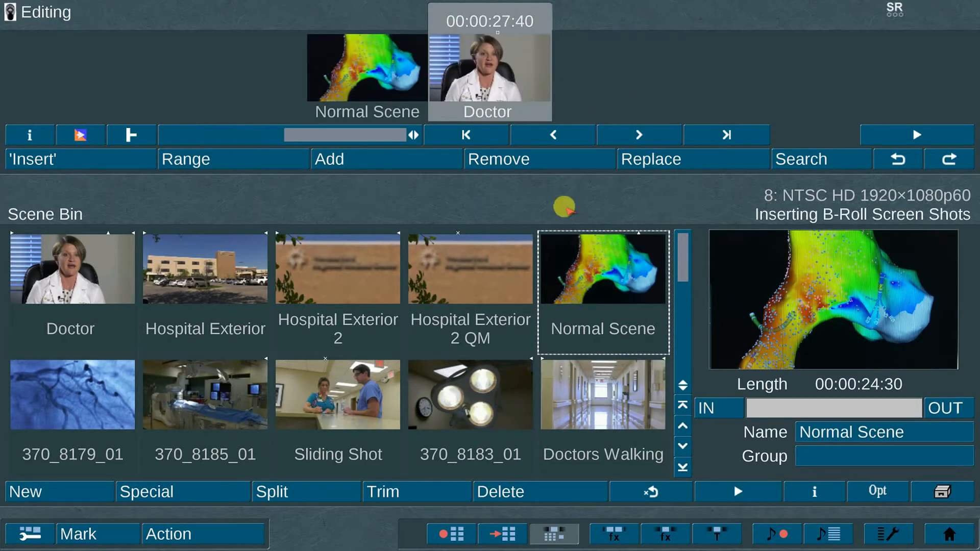
- Insert the Sliding Shot scene over the beginning of the Doctor scene, starting at 00:00:24:30, directly after Normal Scene
left_click(334, 393)
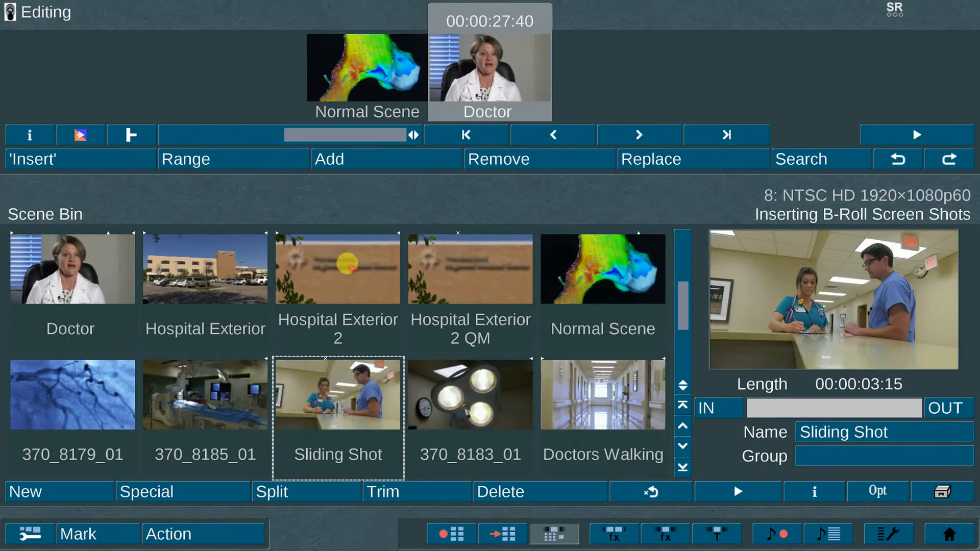
left_click(125, 135)
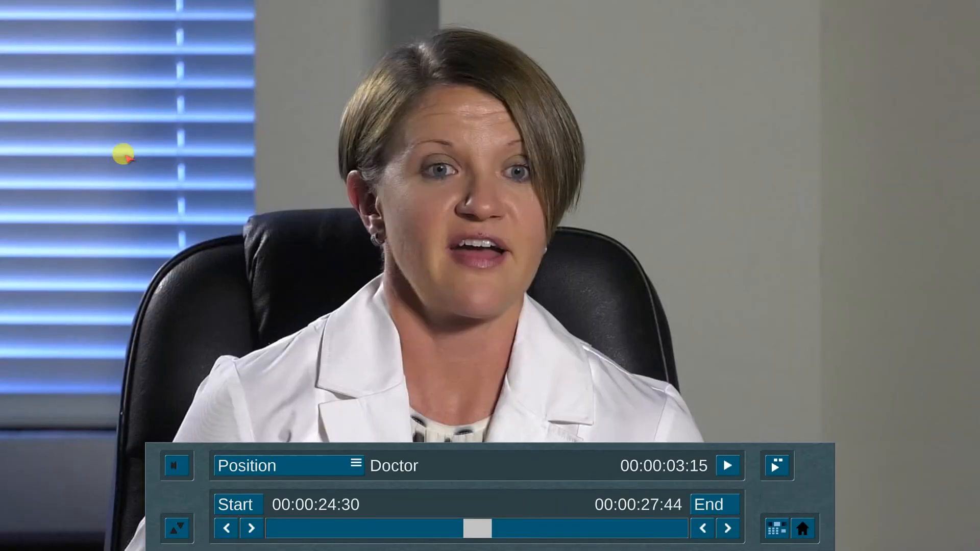
left_click(773, 527)
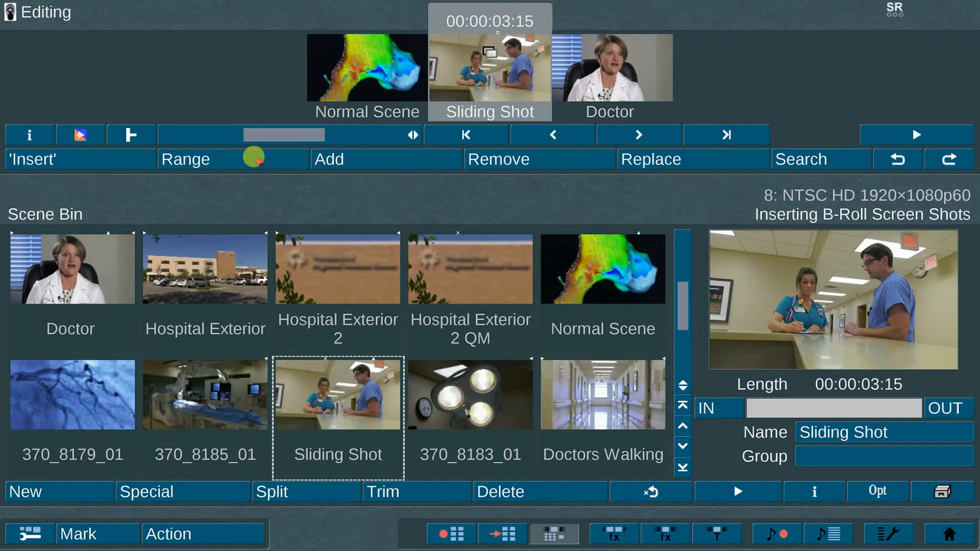
- Try to move the start of the Sliding Shot insert back to 00:00:24:02, over the end of Normal Scene
left_click(251, 158)
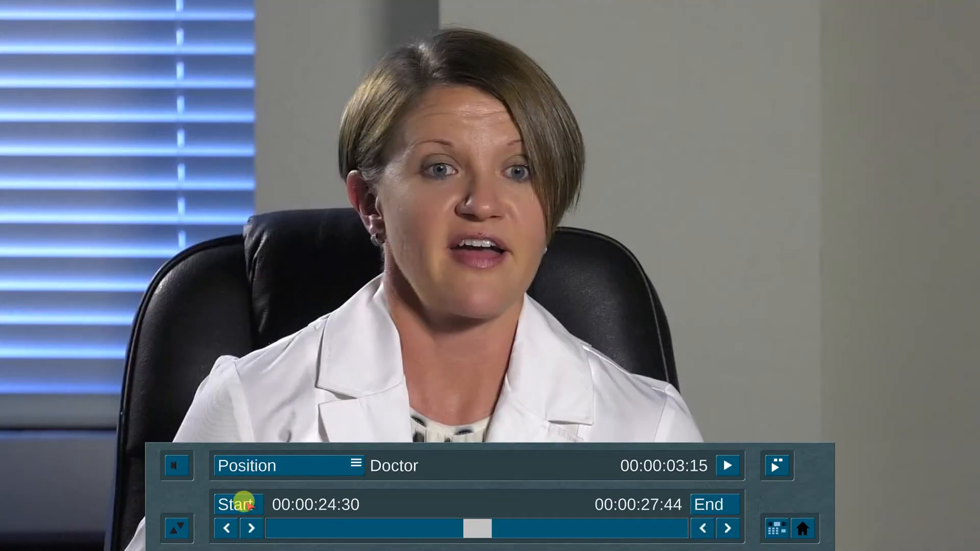
left_click(248, 505)
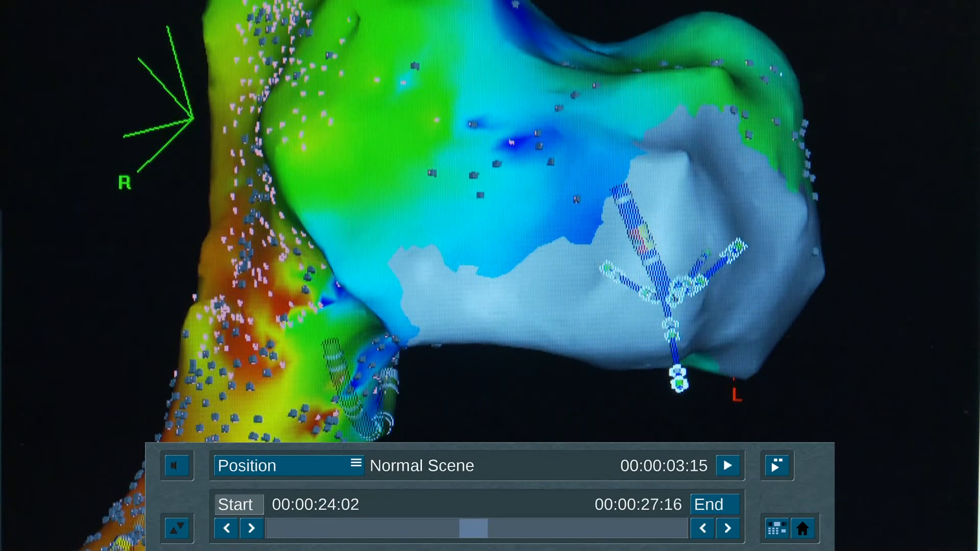
left_click(248, 507)
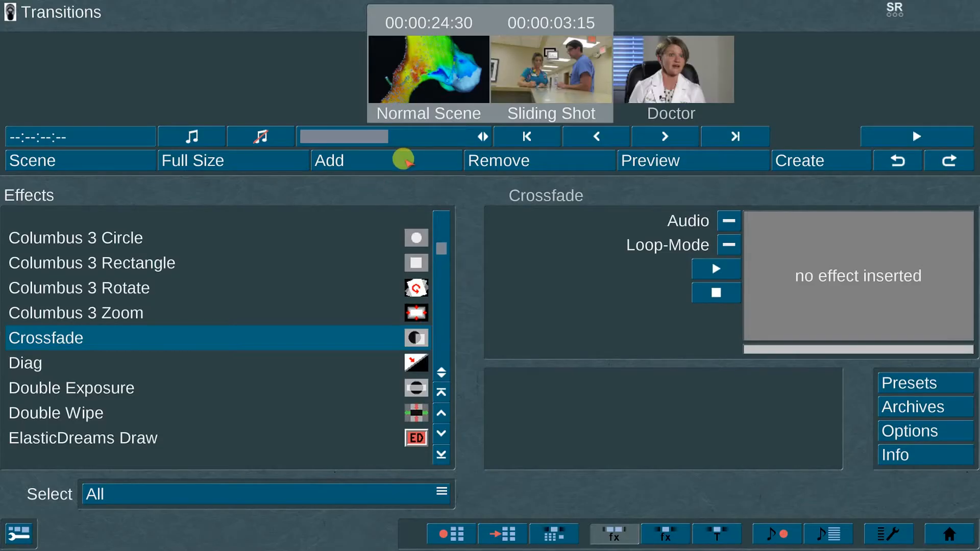
- Add a 00:00:01:00 Crossfade between Normal Scene and the Sliding Shot insert and preview it
left_click(404, 159)
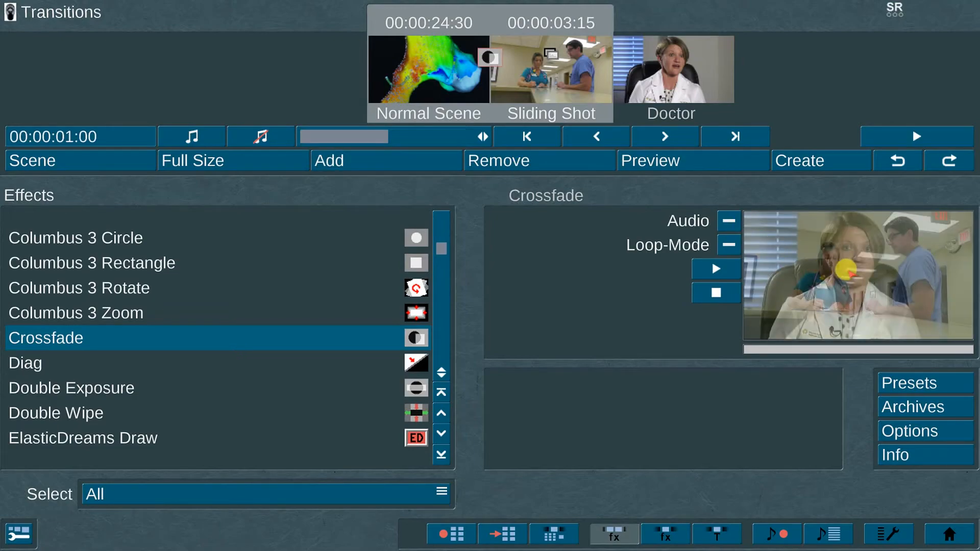
left_click(730, 157)
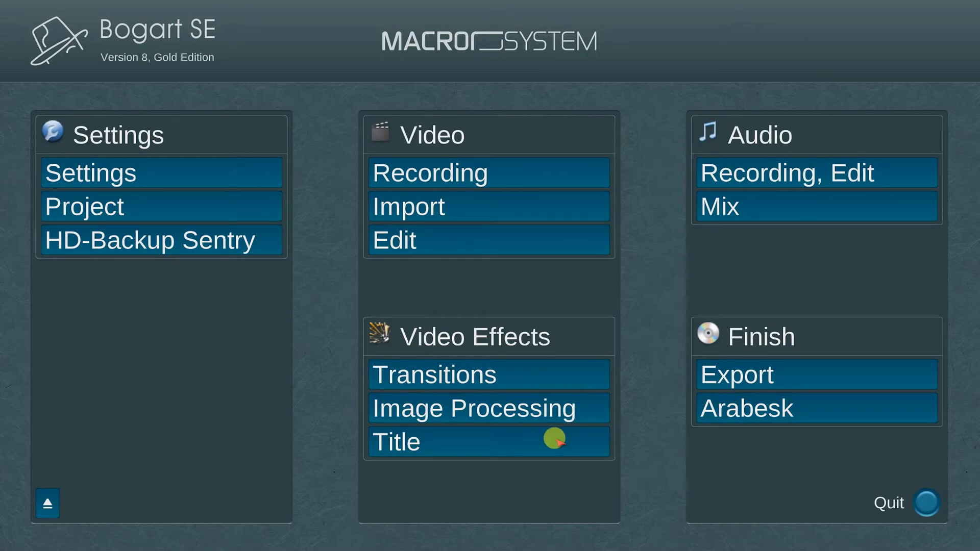
- From Image Processing, convert the entire storyboard into a single scene named New Storyboard, keeping its range up to the end of the Doctor scene
left_click(584, 400)
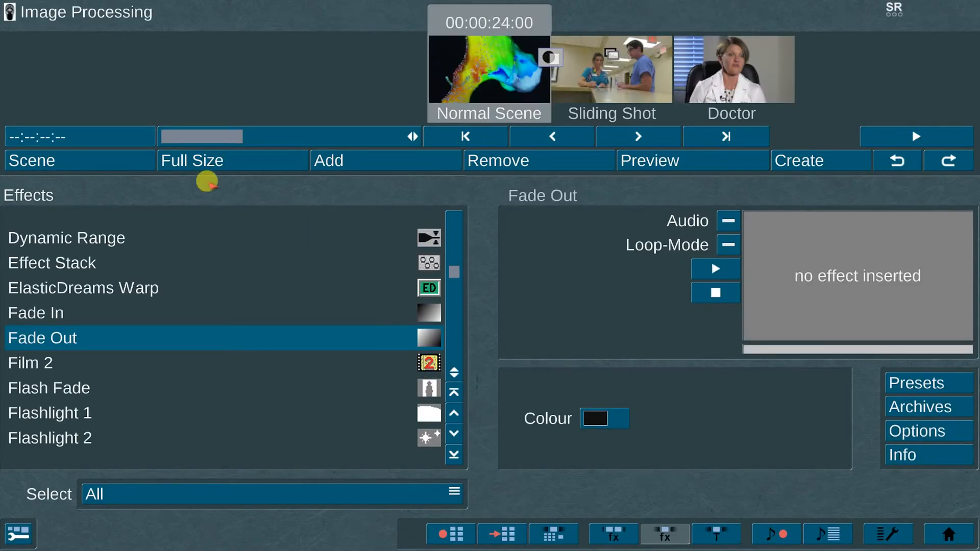
left_click(104, 157)
left_click(544, 227)
type("New Storyboard")
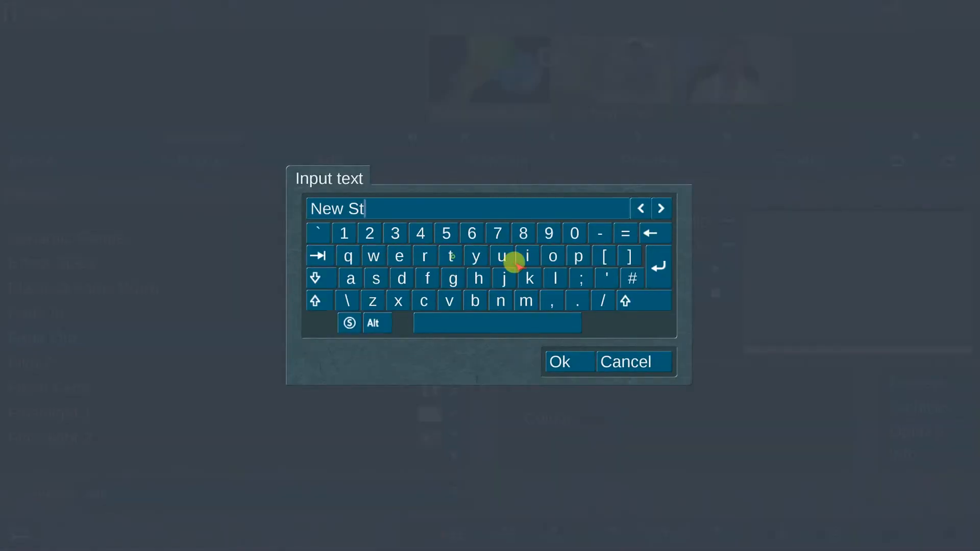
left_click(549, 360)
left_click(514, 336)
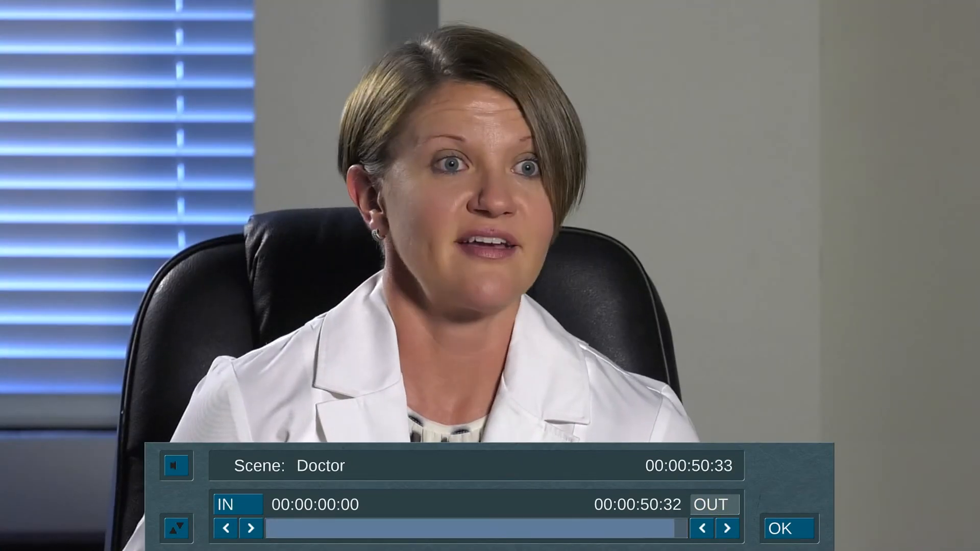
left_click(738, 505)
left_click(780, 527)
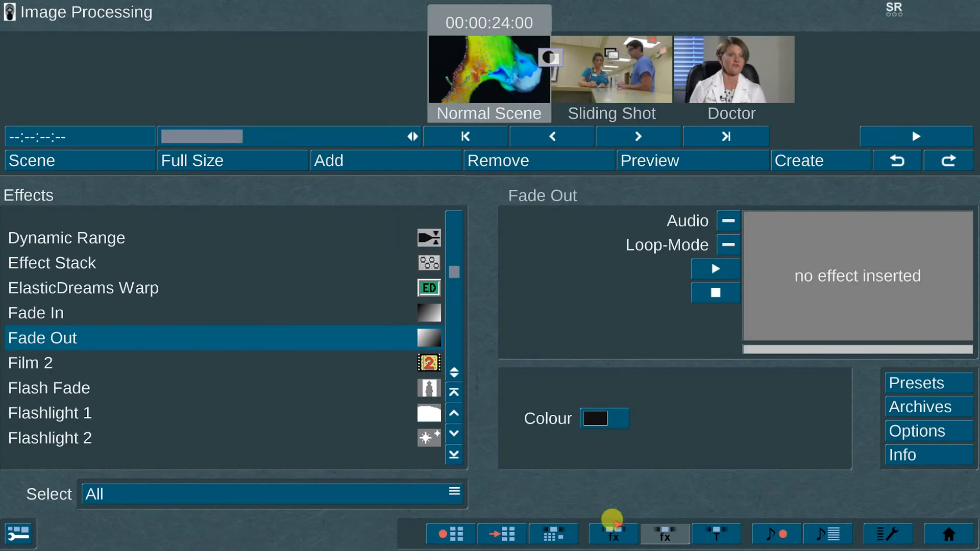
- Add the New Storyboard scene to the empty storyboard in Editing and insert the Doctors Walking scene over it
left_click(547, 527)
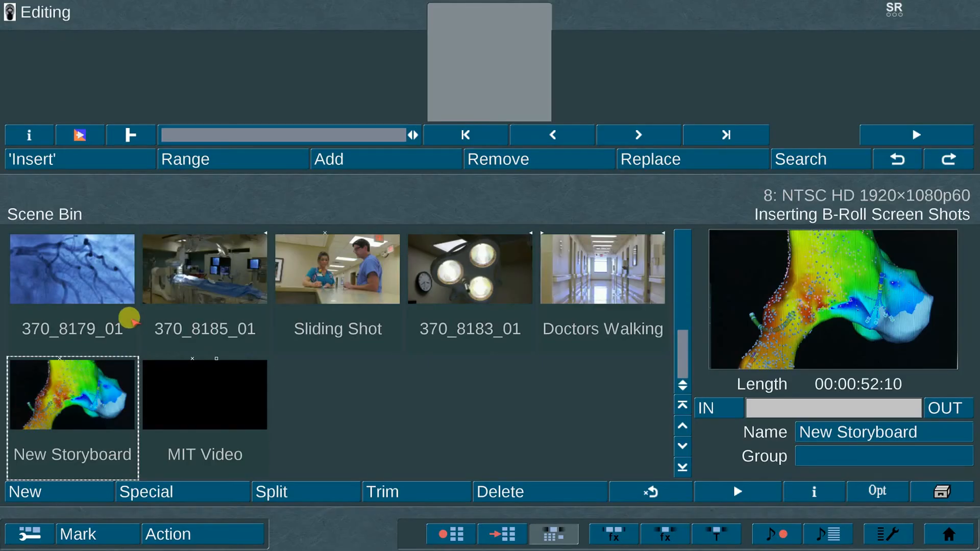
left_click(432, 158)
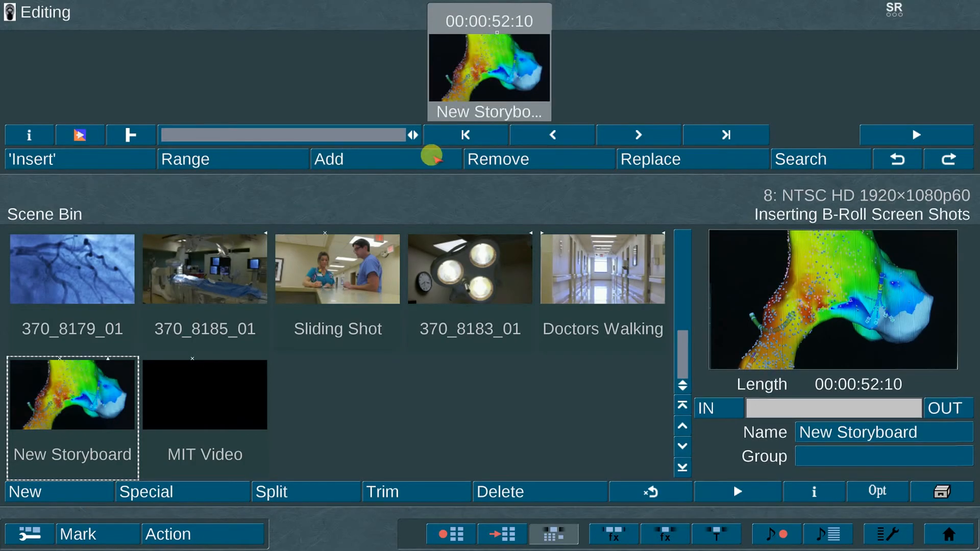
left_click(579, 270)
left_click(118, 137)
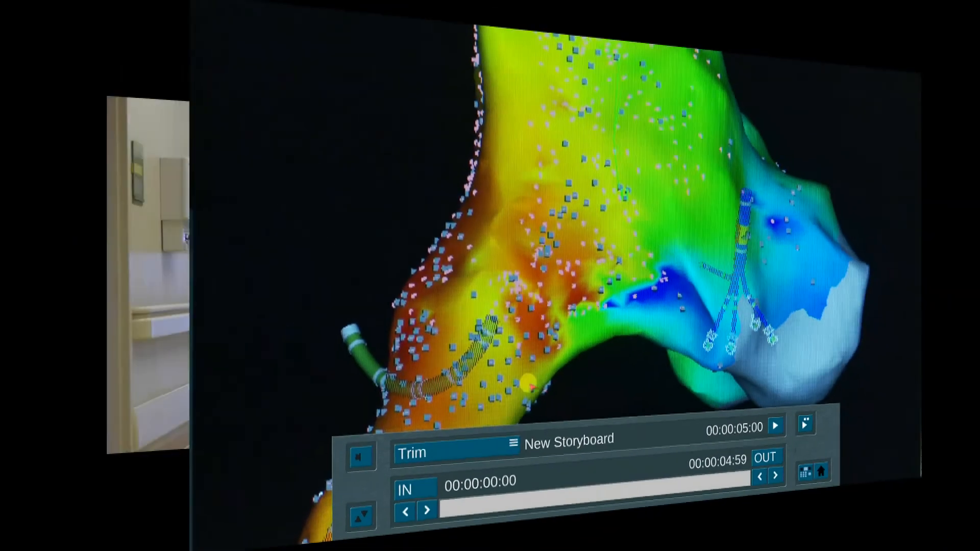